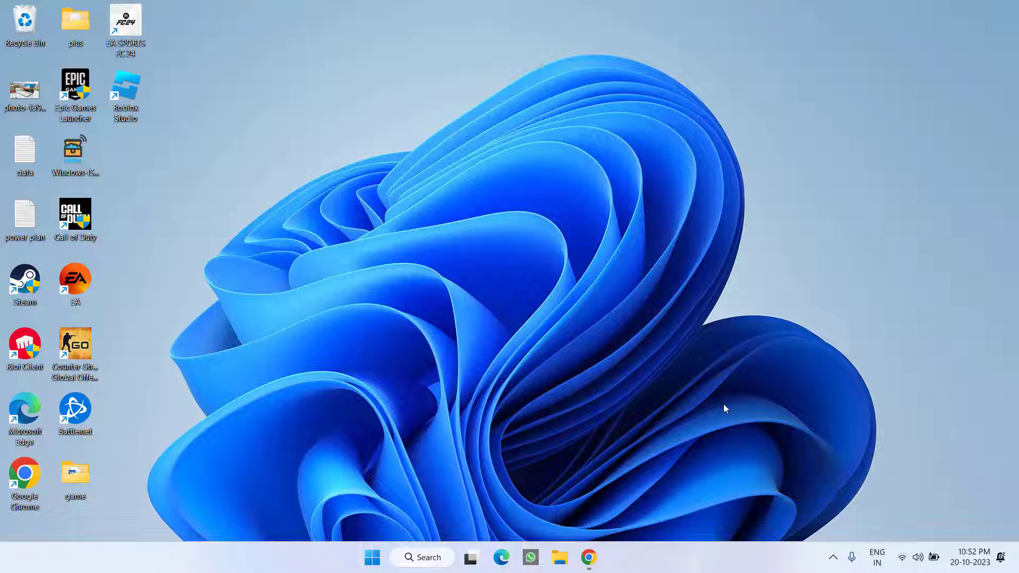
Open Task Manager from the taskbar and end the Roblox (3) task in Processes.
{"action": "right_click", "coordinate": [726, 554]}
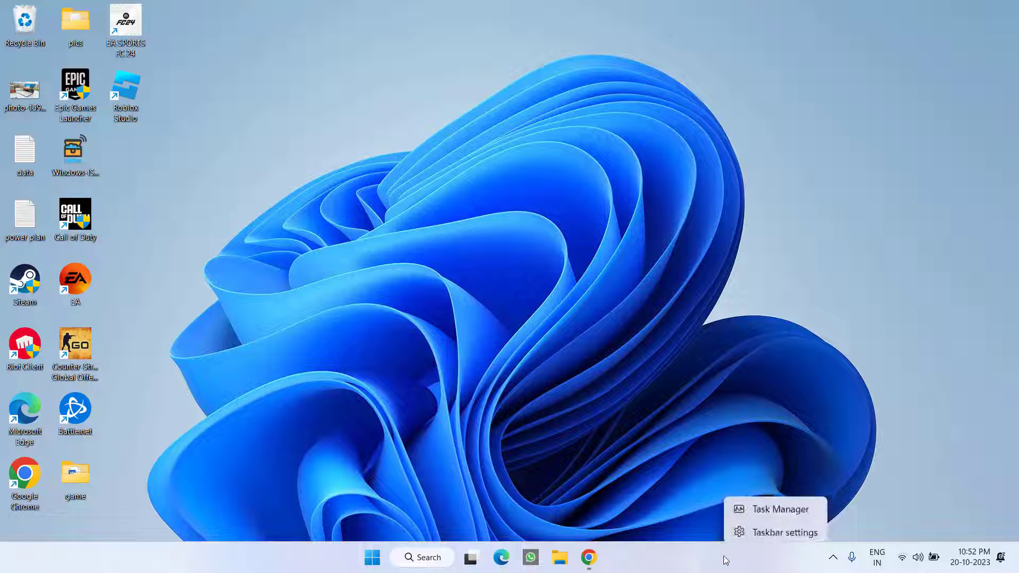
{"action": "left_click", "coordinate": [792, 506]}
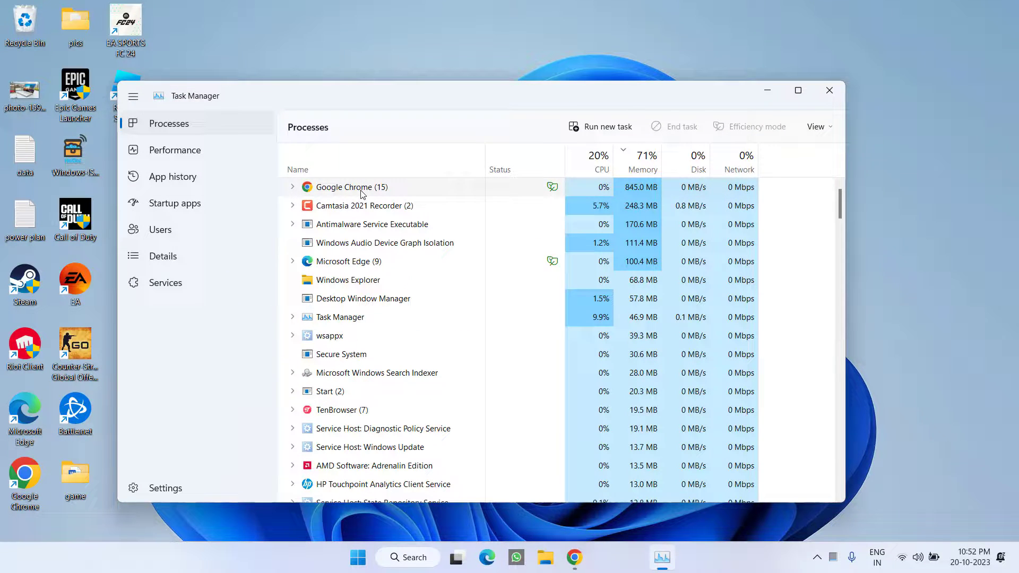
{"action": "scroll", "coordinate": [359, 223], "scroll_direction": "down", "scroll_amount": 4}
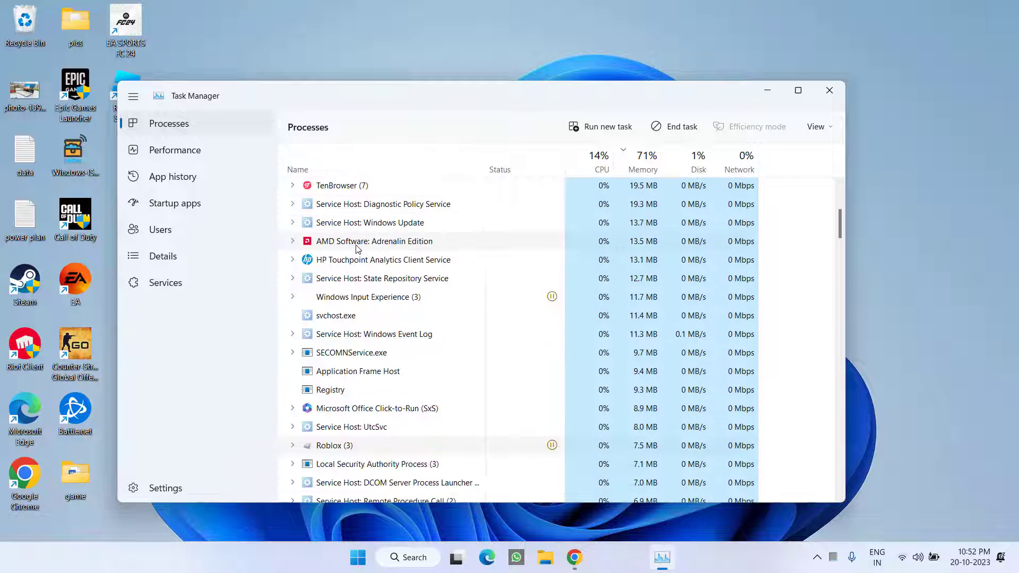
{"action": "scroll", "coordinate": [340, 459], "scroll_direction": "down", "scroll_amount": 1}
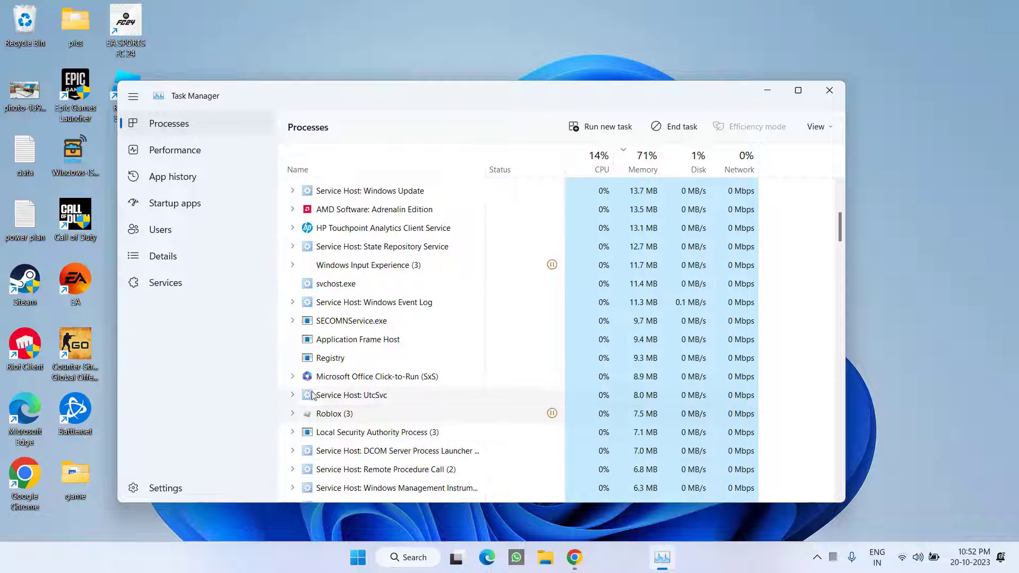
{"action": "left_click", "coordinate": [292, 415]}
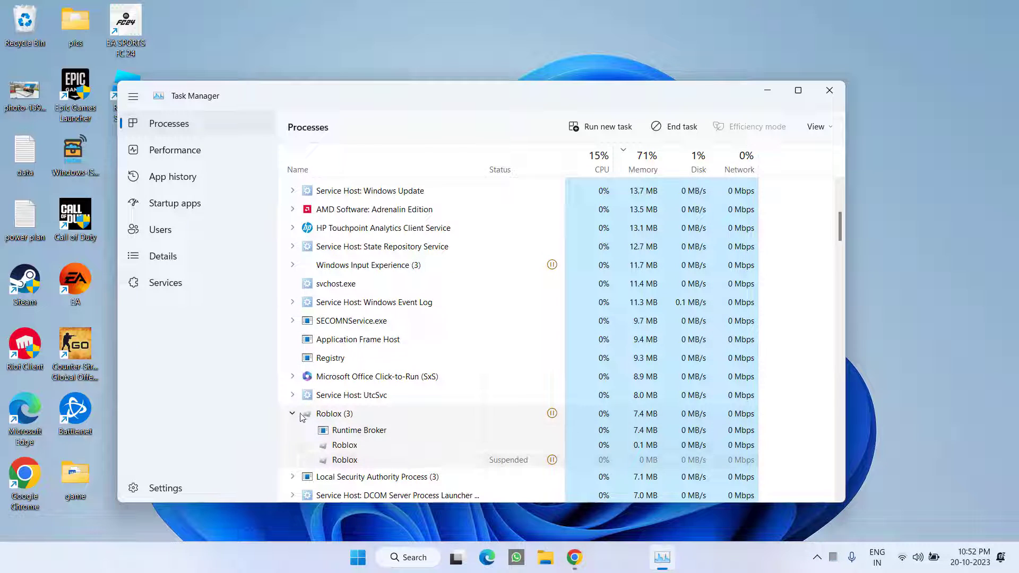
{"action": "left_click", "coordinate": [293, 415]}
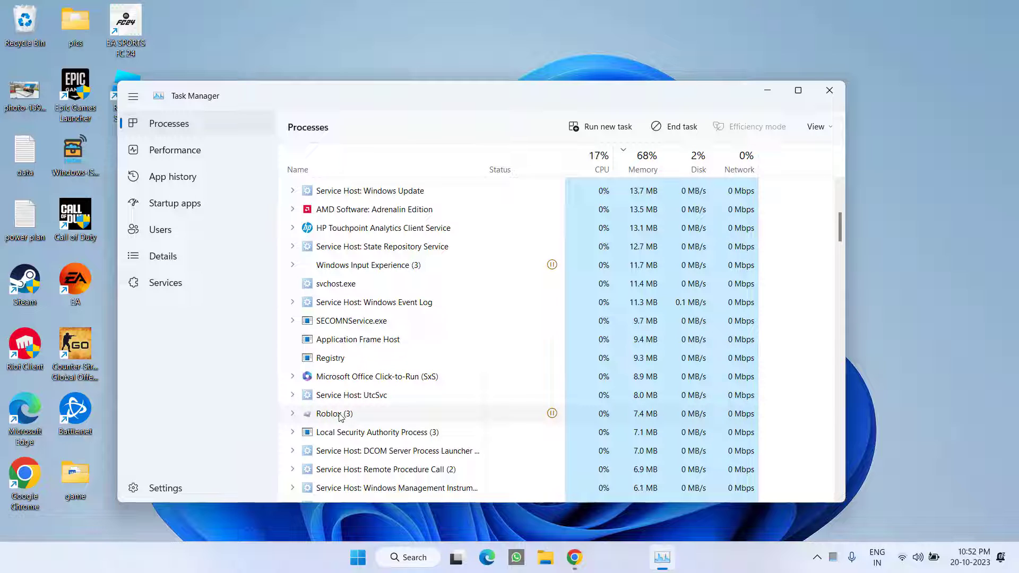
{"action": "right_click", "coordinate": [350, 417]}
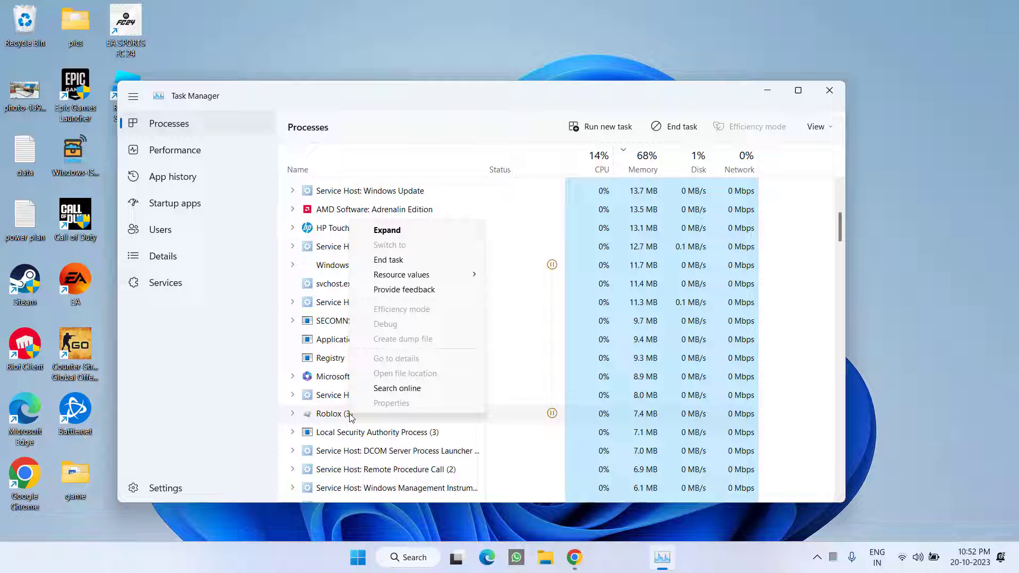
{"action": "left_click", "coordinate": [390, 324]}
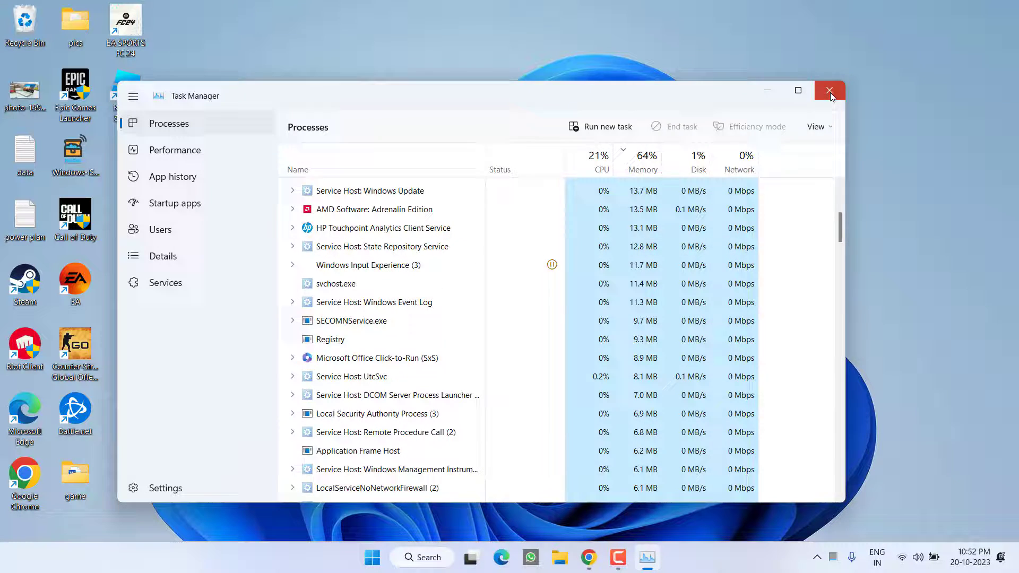
In Chrome, download and save RobloxPlayerLauncher.exe from the RobloxPlayer.exe page, dismissing the ad.
{"action": "left_click", "coordinate": [767, 93]}
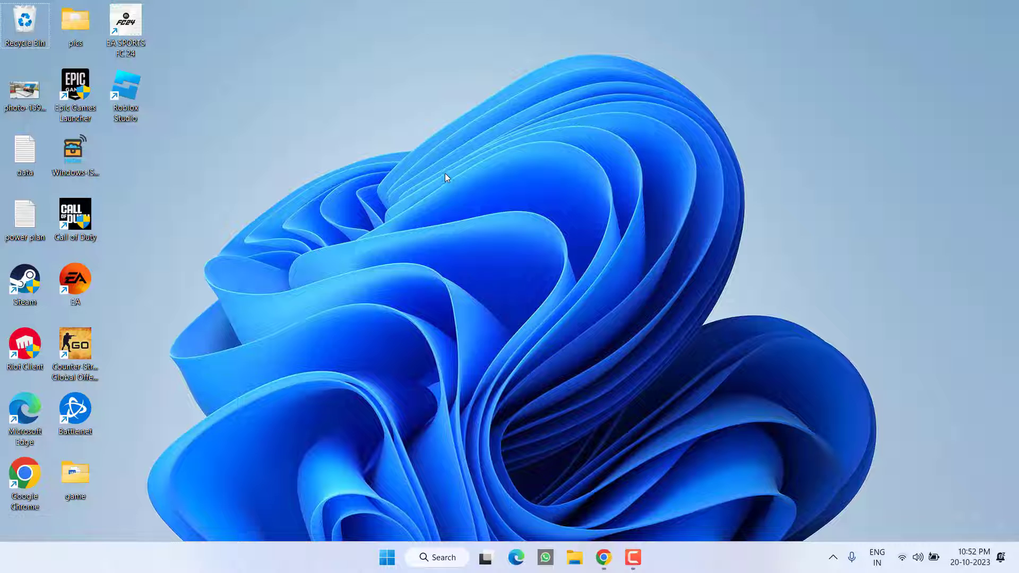
{"action": "left_click", "coordinate": [604, 557]}
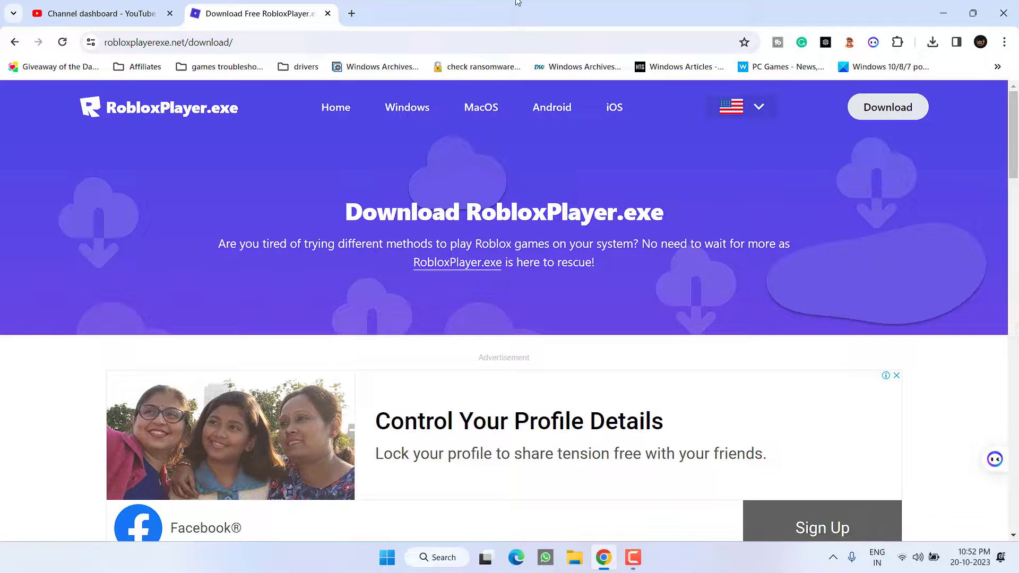
{"action": "scroll", "coordinate": [444, 386], "scroll_direction": "down", "scroll_amount": 5}
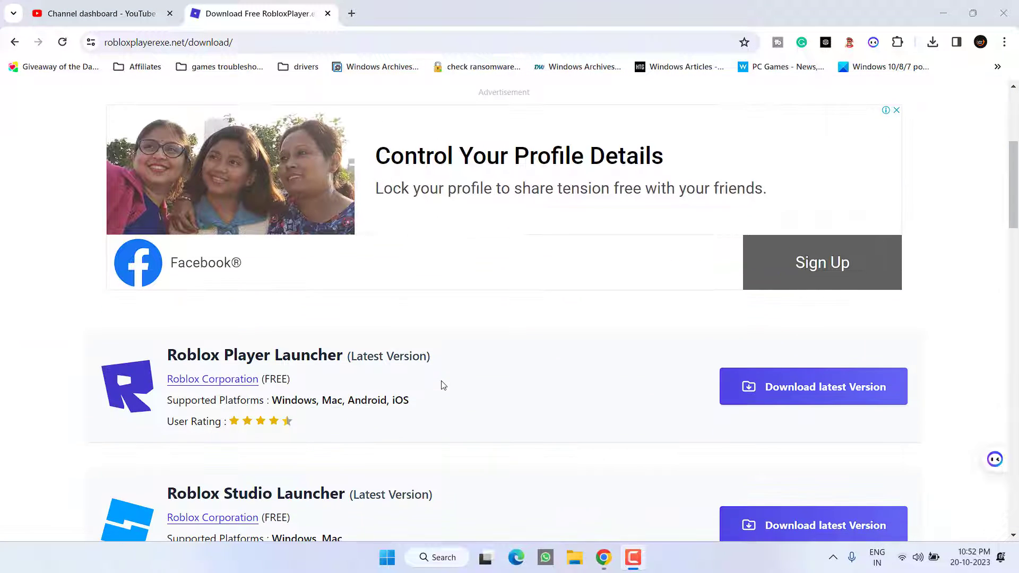
{"action": "left_click", "coordinate": [844, 389]}
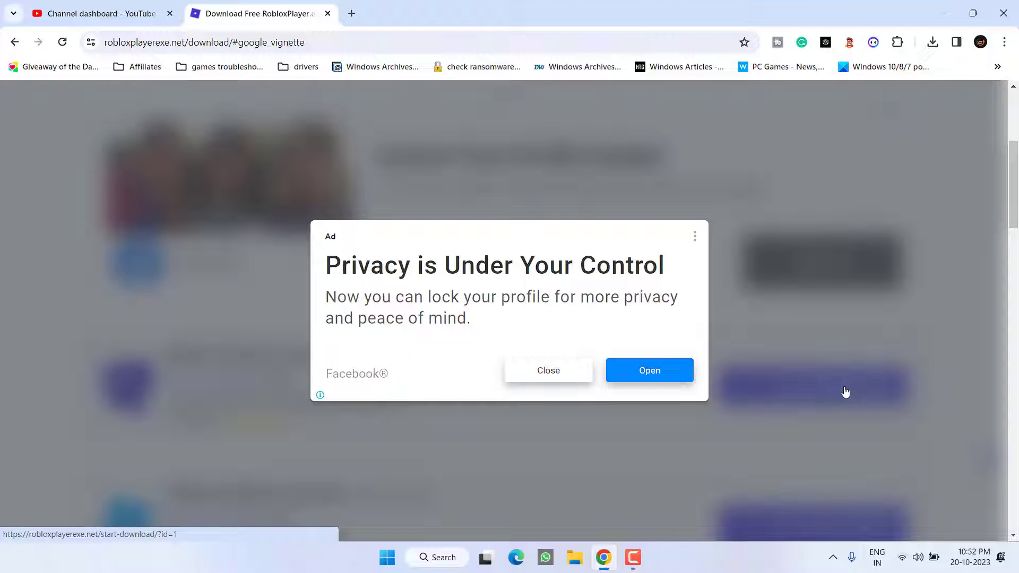
{"action": "left_click", "coordinate": [541, 371]}
{"action": "scroll", "coordinate": [527, 382], "scroll_direction": "down", "scroll_amount": 1}
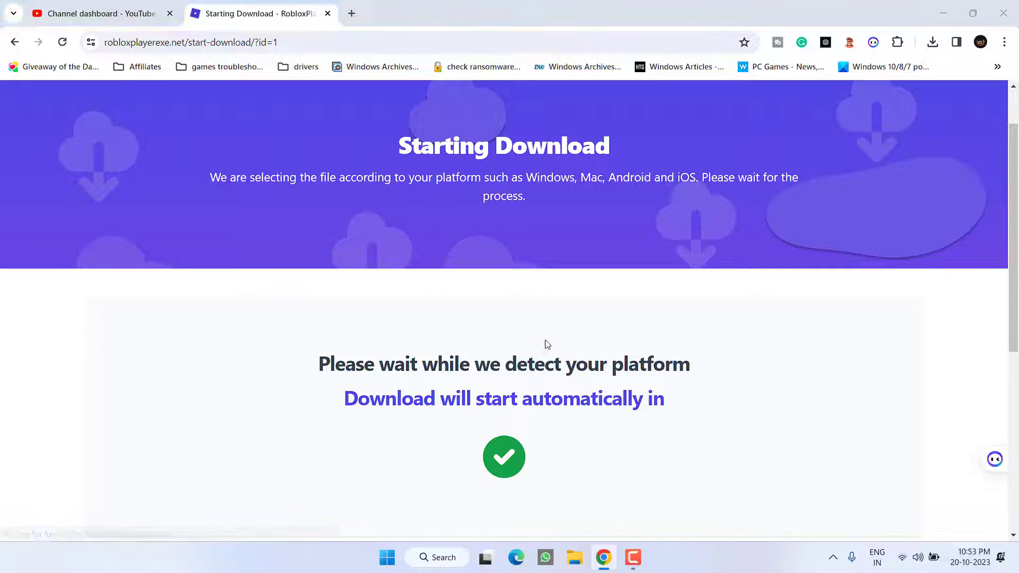
{"action": "left_click", "coordinate": [410, 301]}
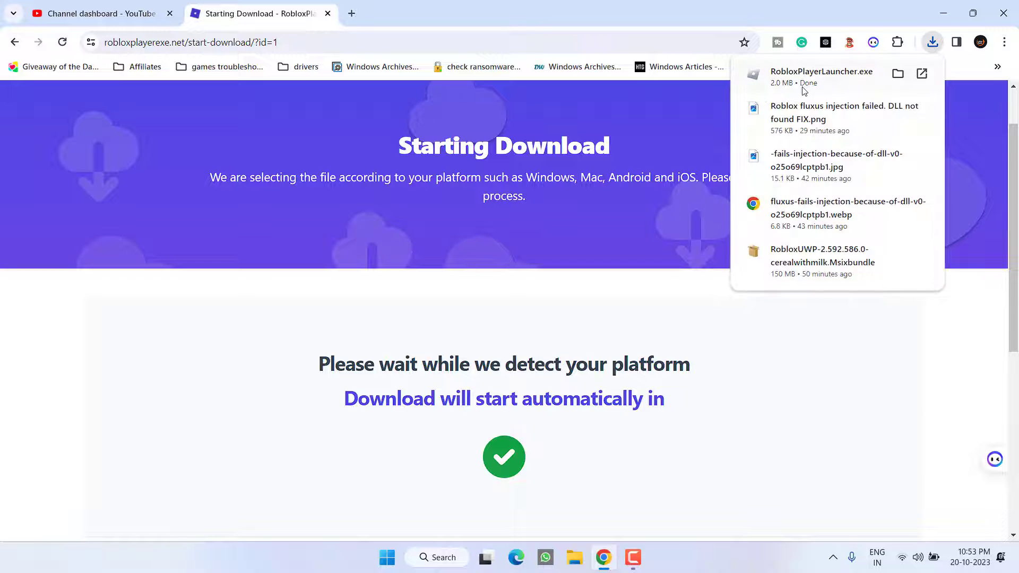
Minimize Chrome and run the desktop RobloxPlayerLauncher as administrator, twice.
{"action": "left_click", "coordinate": [944, 14]}
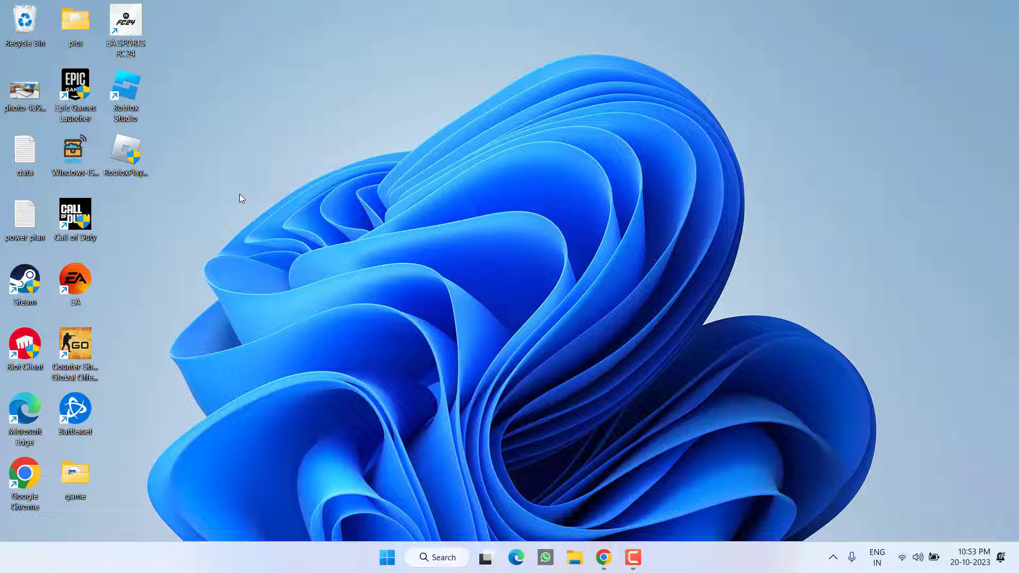
{"action": "right_click", "coordinate": [125, 153]}
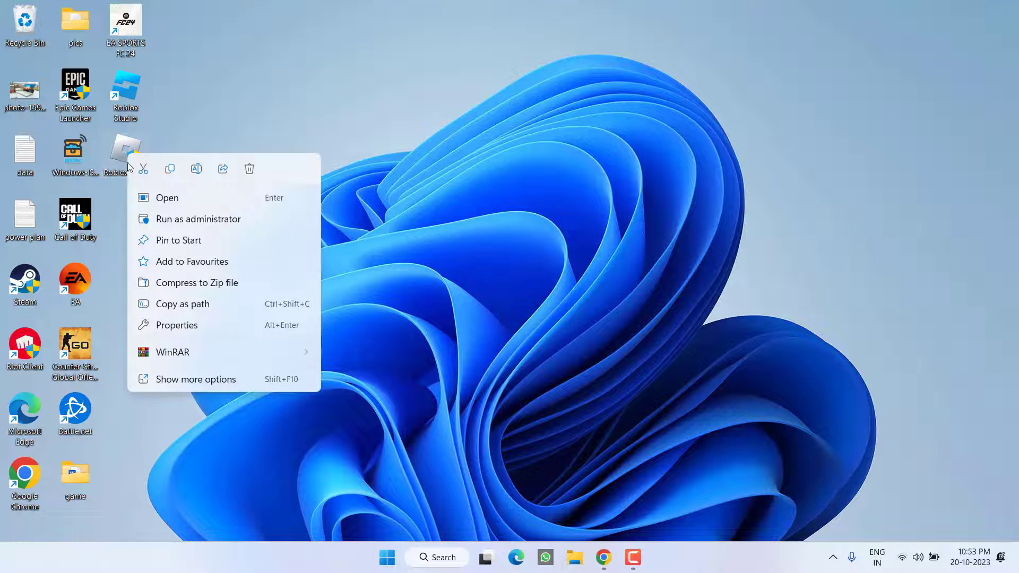
{"action": "left_click", "coordinate": [205, 220]}
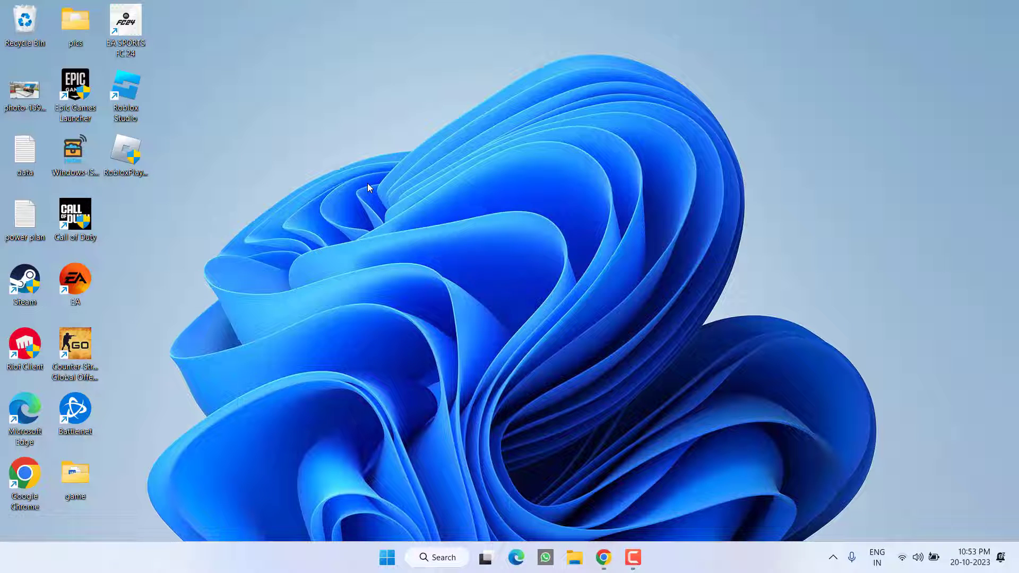
{"action": "right_click", "coordinate": [140, 150]}
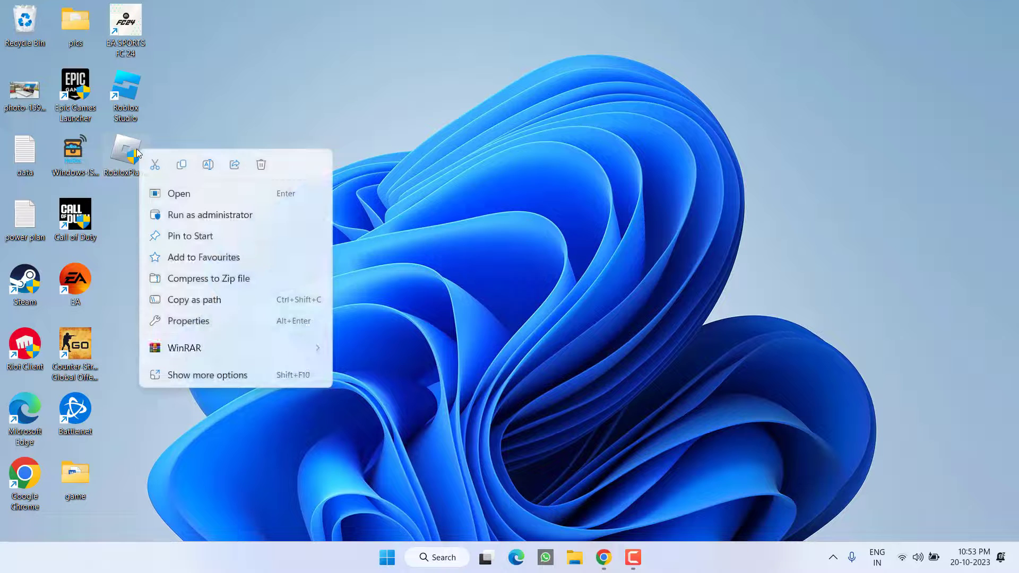
{"action": "left_click", "coordinate": [246, 215]}
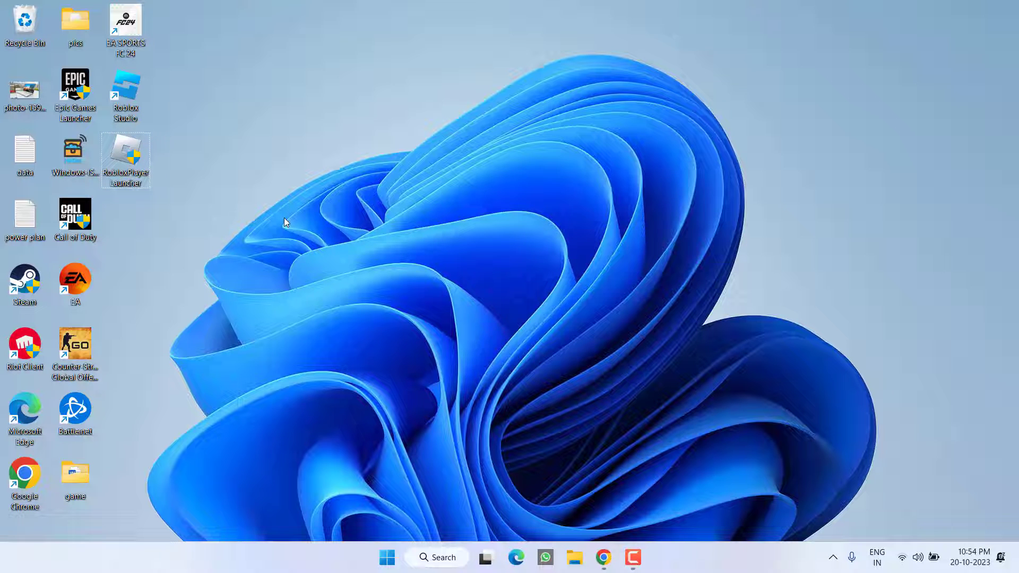
{"action": "left_click", "coordinate": [118, 112]}
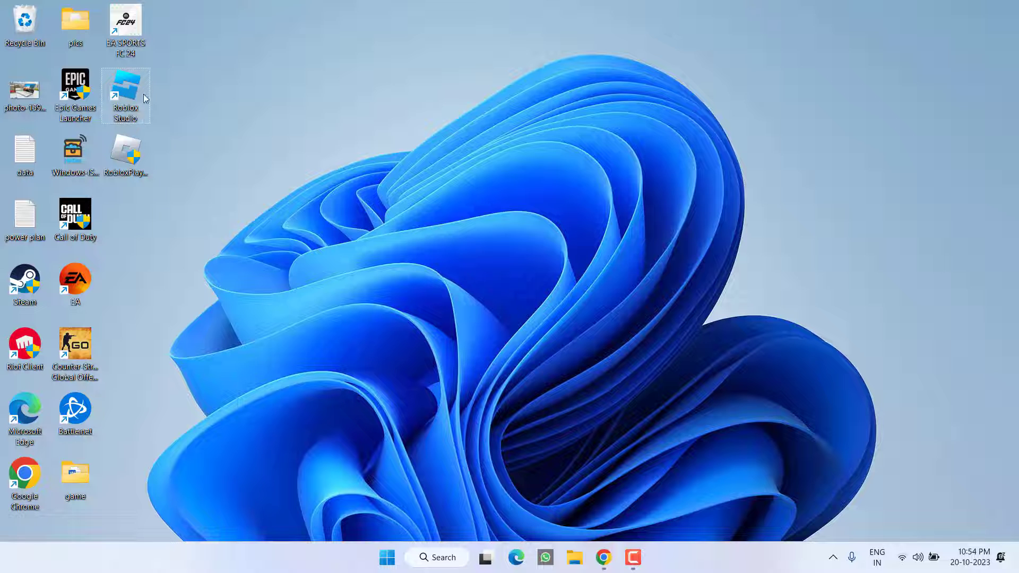
From Roblox Studio's file location, run RobloxPlayerLauncher in version-57e2dd886e0e42a5 and confirm the success message.
{"action": "right_click", "coordinate": [130, 93]}
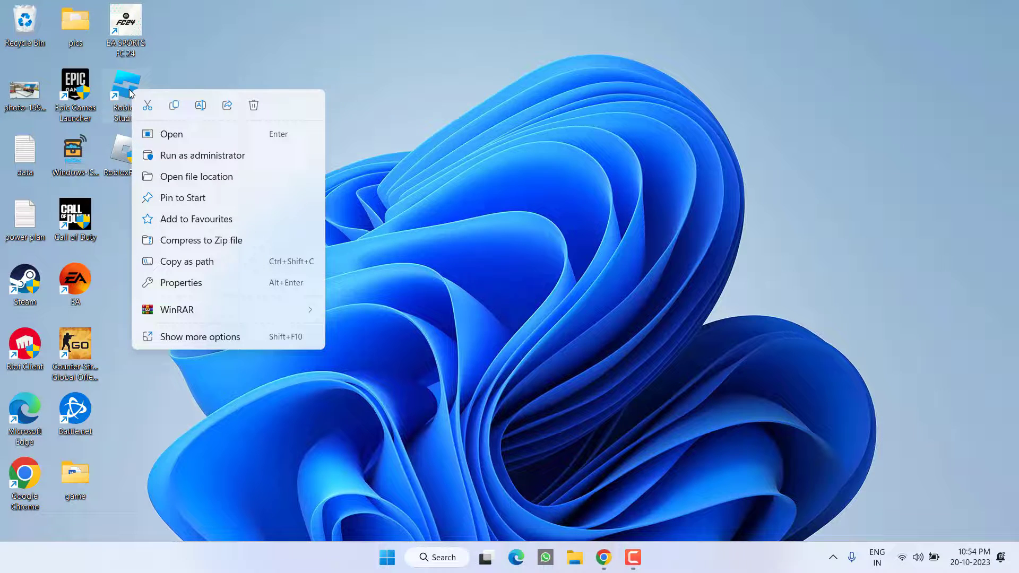
{"action": "left_click", "coordinate": [215, 177]}
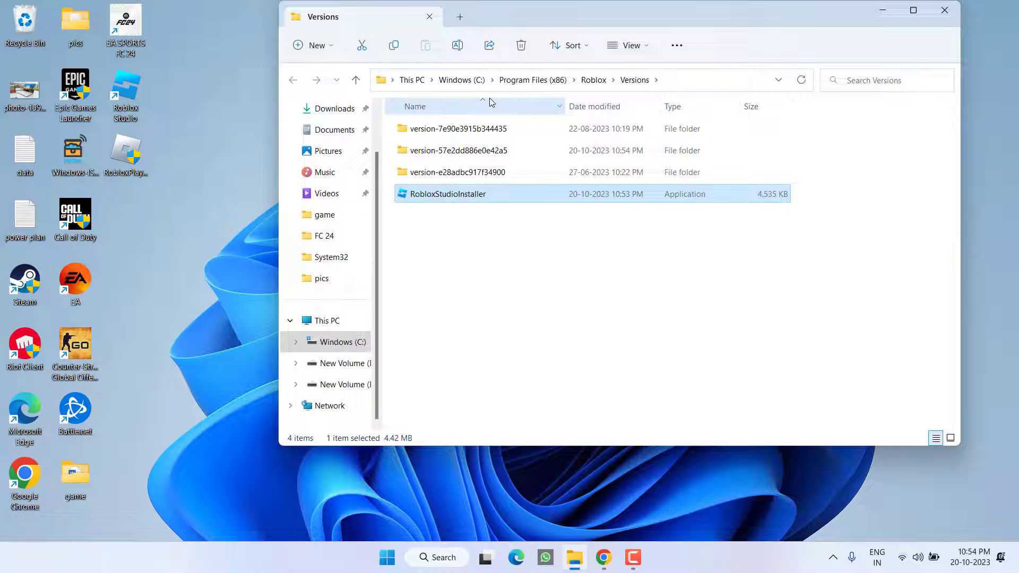
{"action": "double_click", "coordinate": [484, 151]}
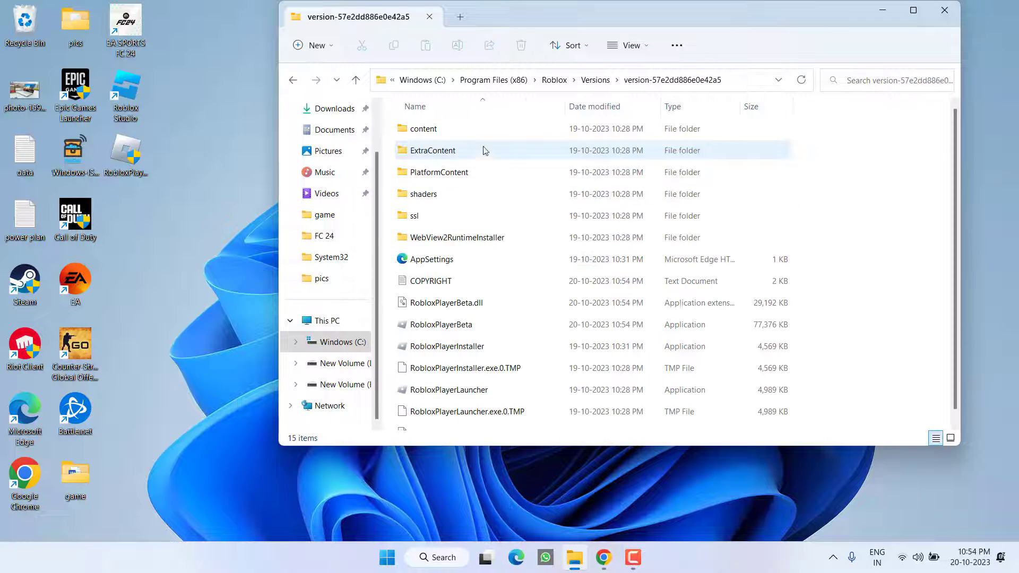
{"action": "left_click", "coordinate": [465, 393]}
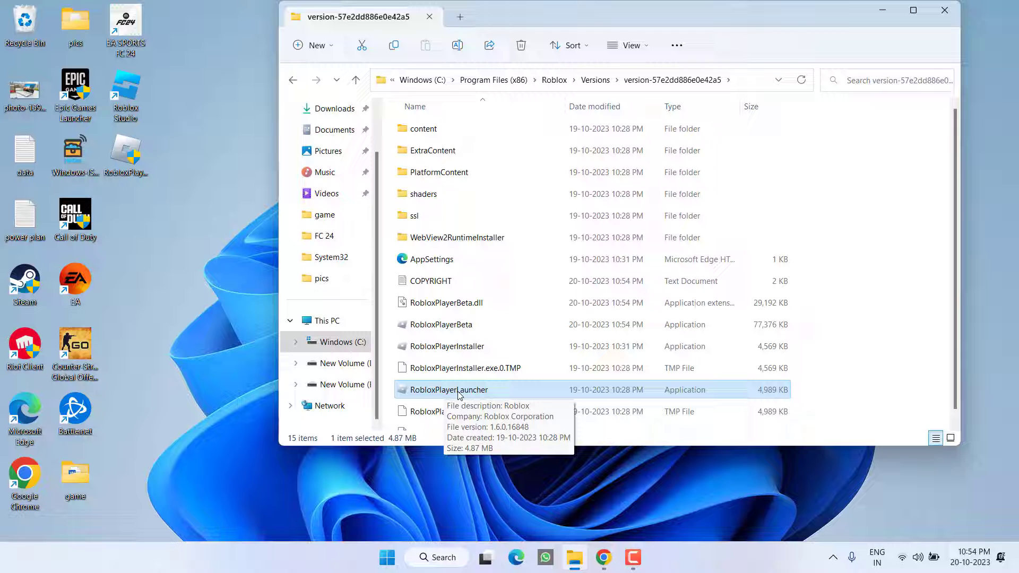
{"action": "double_click", "coordinate": [474, 393]}
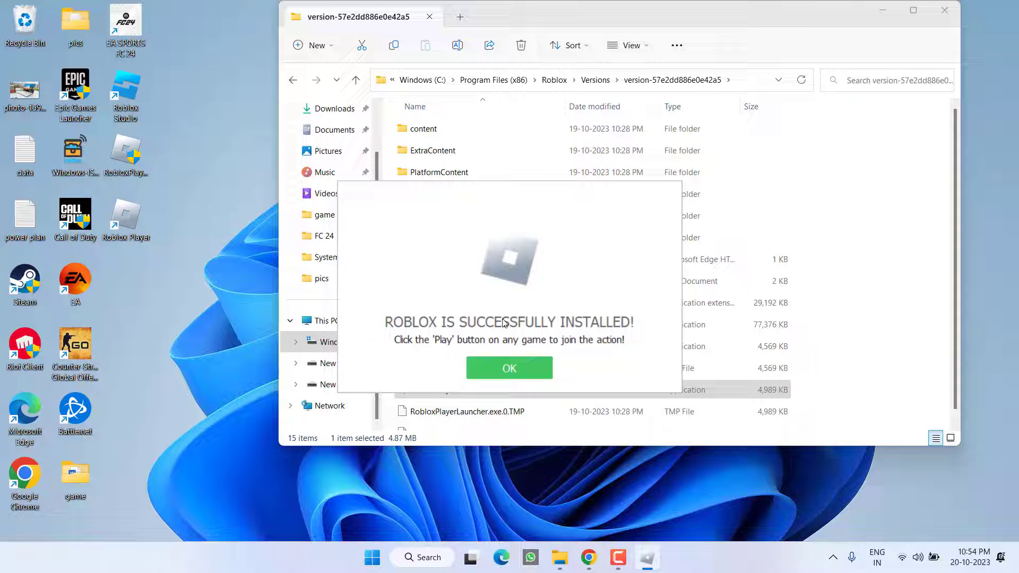
{"action": "left_click", "coordinate": [510, 369]}
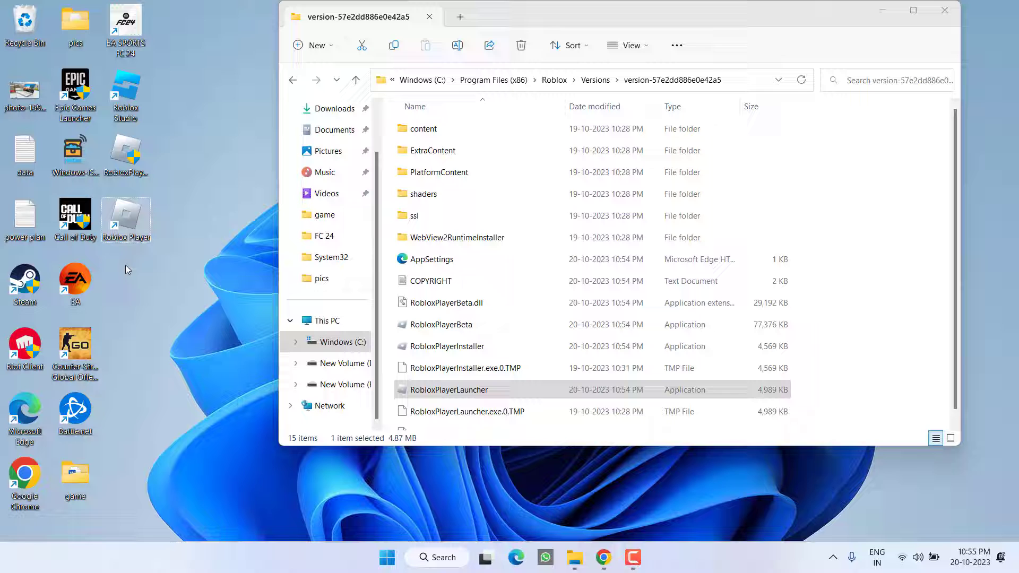
Launch Roblox Player from its desktop shortcut, then close it and File Explorer.
{"action": "double_click", "coordinate": [128, 226]}
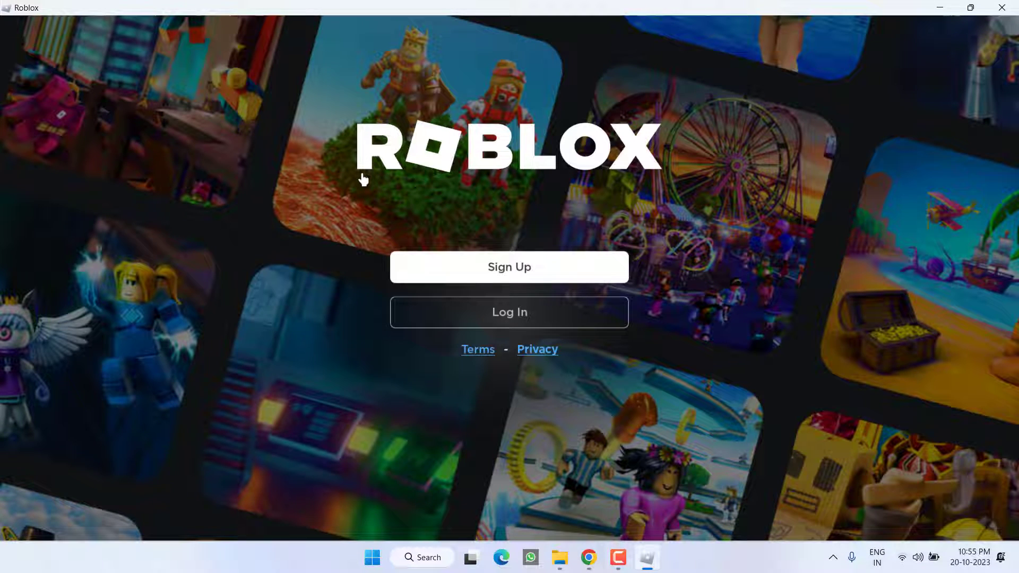
{"action": "left_click", "coordinate": [1008, 7]}
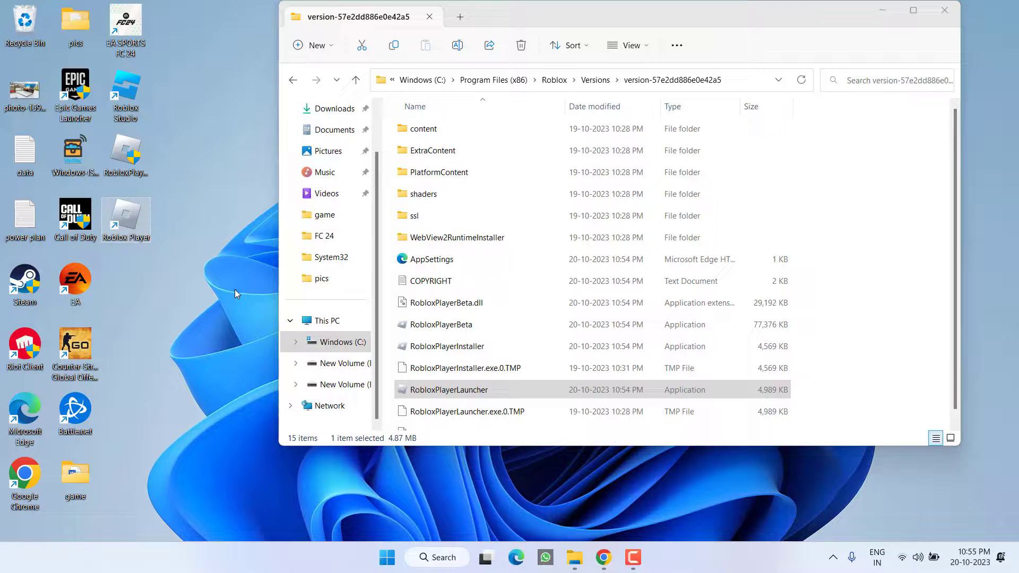
{"action": "left_click", "coordinate": [947, 13]}
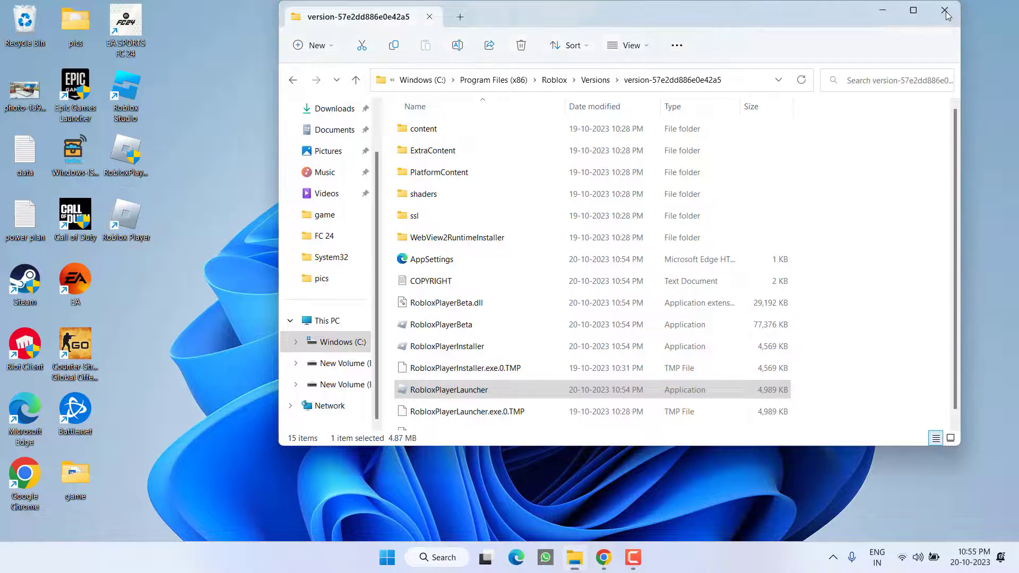
{"action": "left_click", "coordinate": [946, 11]}
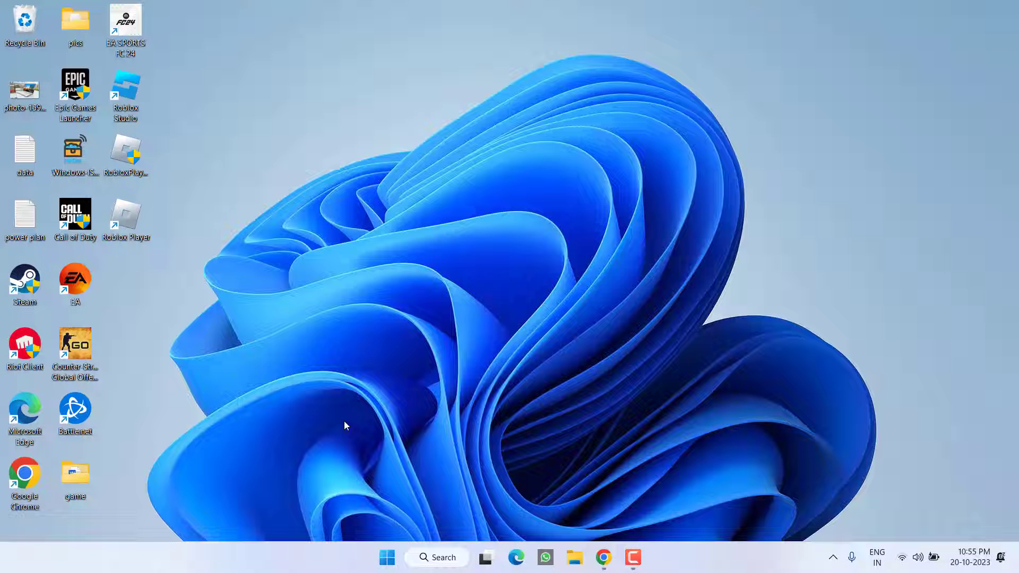
Open %localappdata% through the Run dialog from the Start button menu.
{"action": "right_click", "coordinate": [391, 562]}
{"action": "left_click", "coordinate": [366, 483]}
{"action": "type", "text": "%localappdata%"}
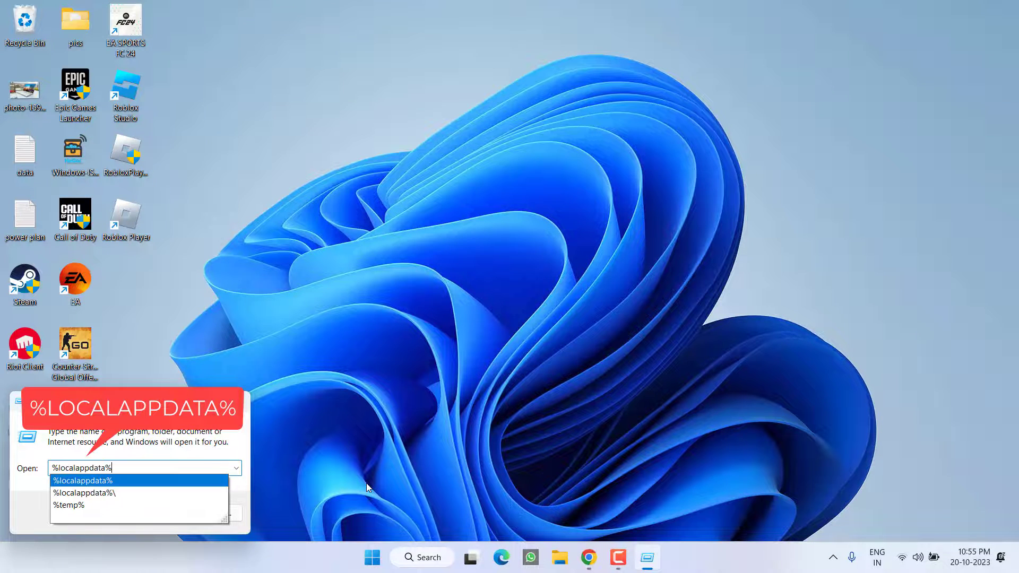
{"action": "key", "text": "Return"}
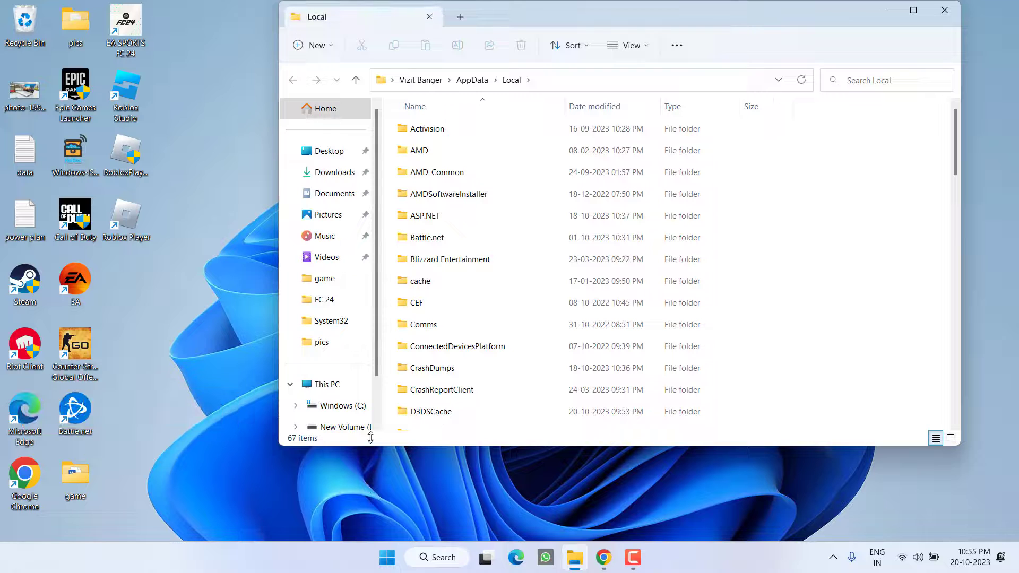
Delete the Roblox folder from AppData\Local.
{"action": "key", "text": "r"}
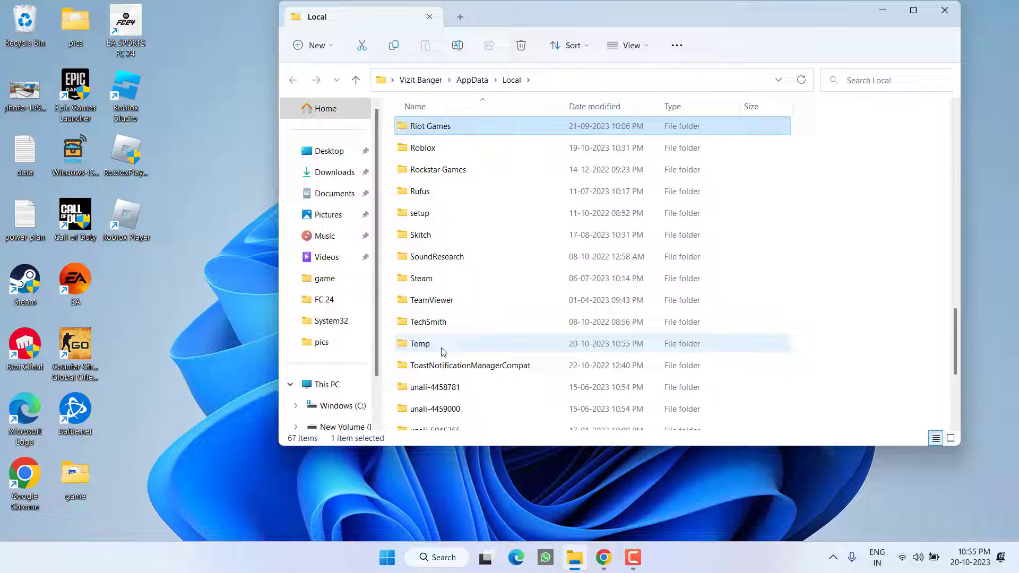
{"action": "left_click", "coordinate": [428, 151]}
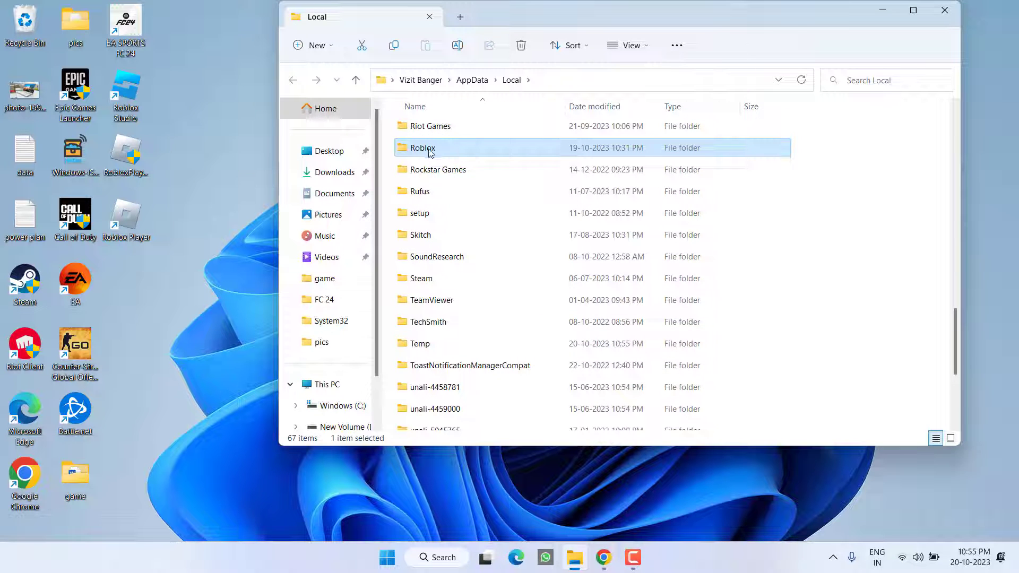
{"action": "right_click", "coordinate": [430, 153]}
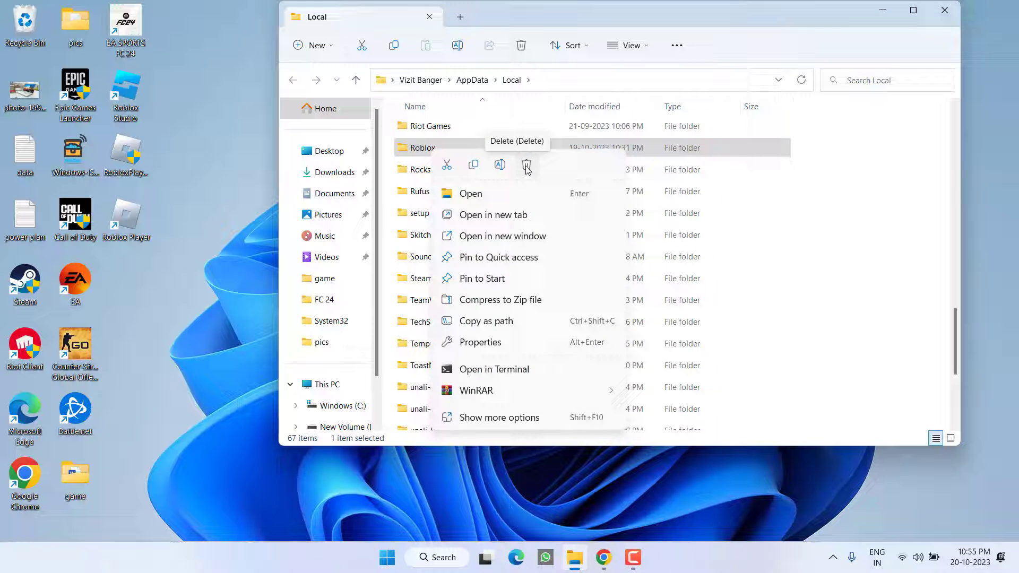
{"action": "left_click", "coordinate": [527, 166]}
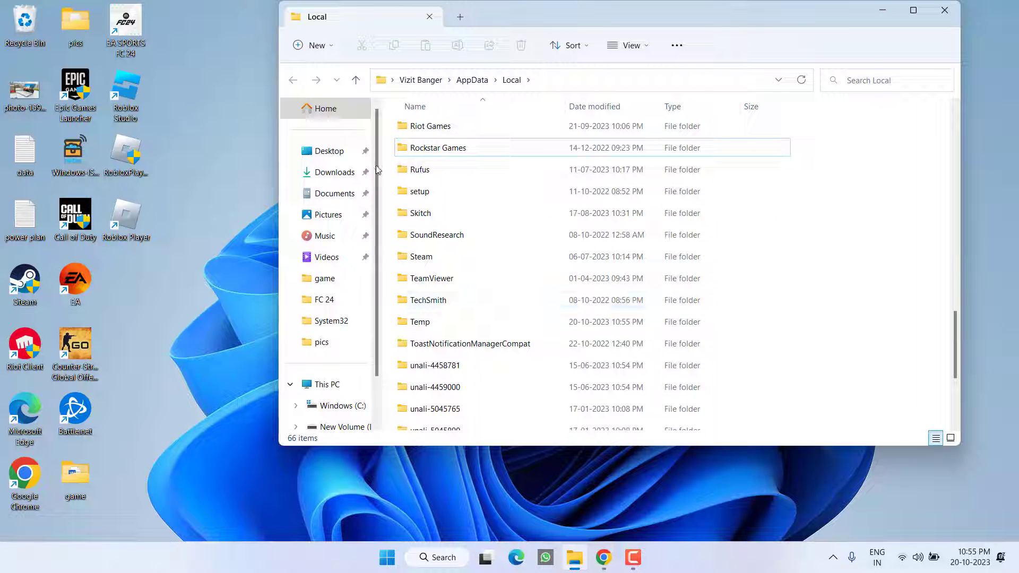
Close File Explorer, then run the desktop RobloxPlayerLauncher normally and again as administrator.
{"action": "left_click", "coordinate": [945, 10]}
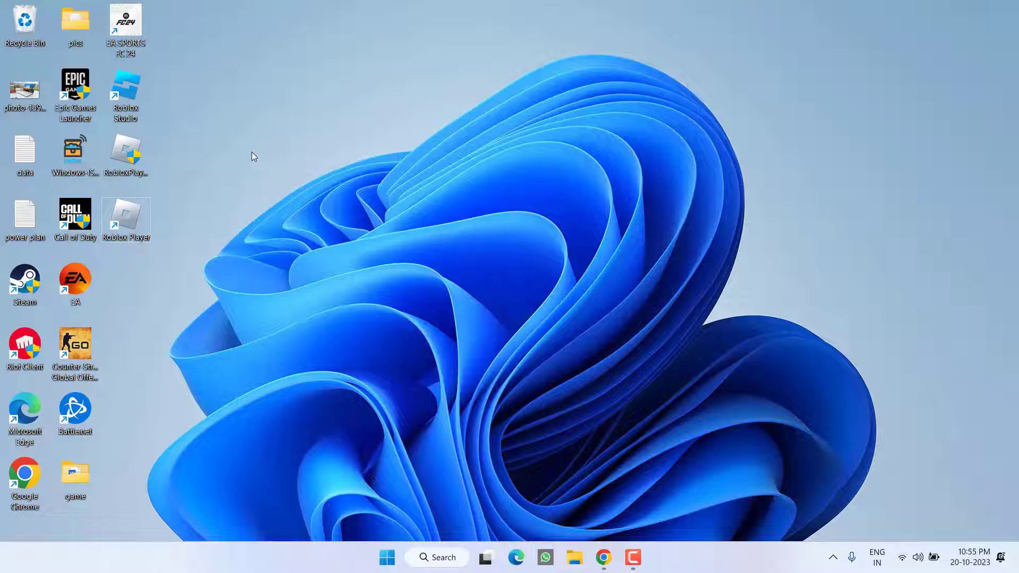
{"action": "left_click", "coordinate": [127, 161]}
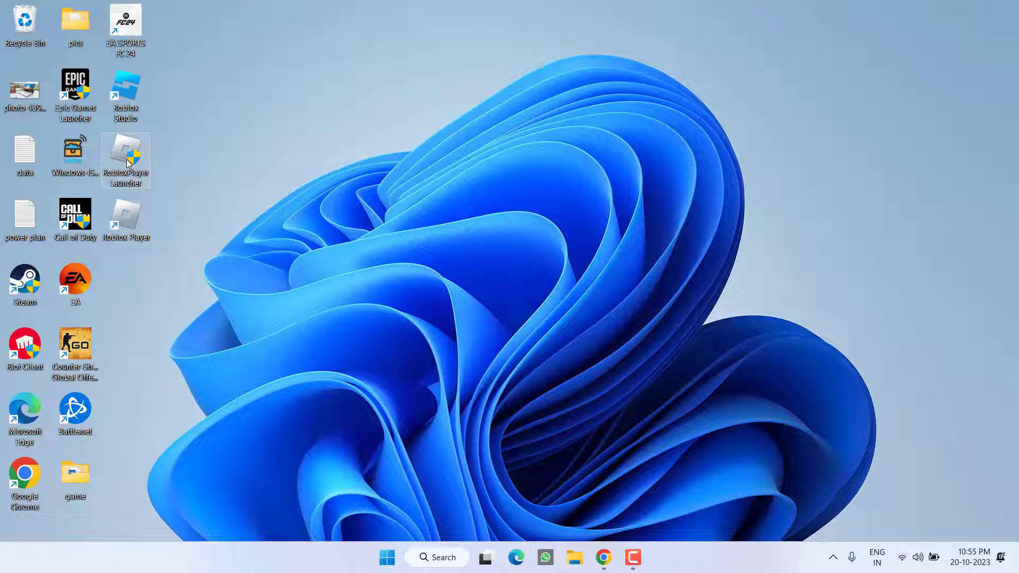
{"action": "left_click", "coordinate": [398, 380]}
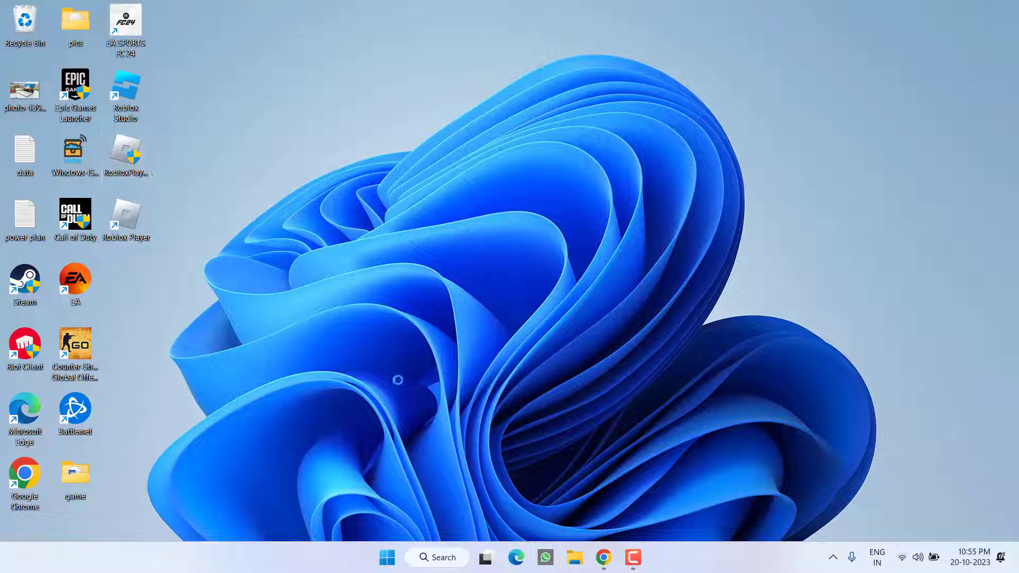
{"action": "double_click", "coordinate": [133, 158]}
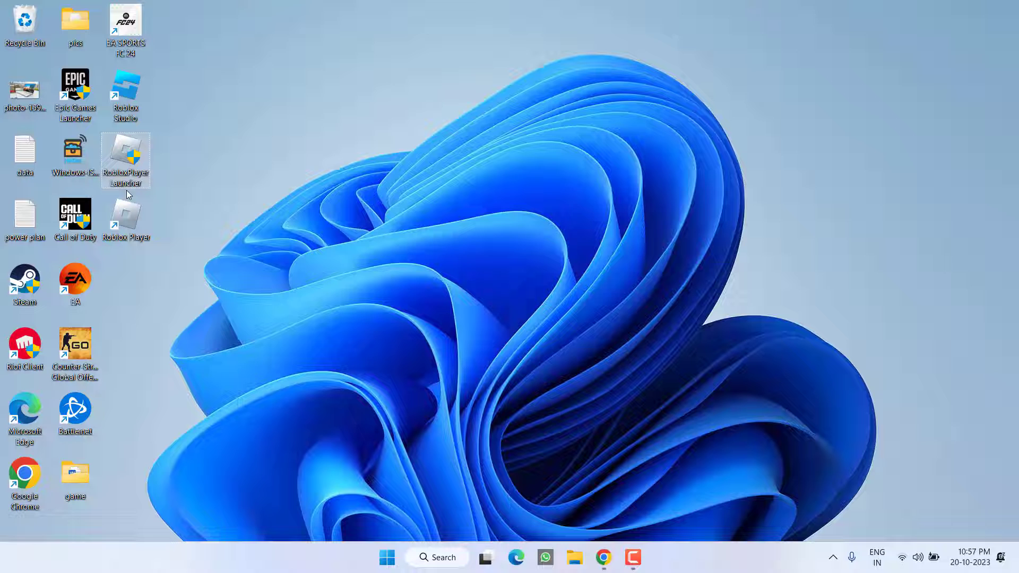
{"action": "right_click", "coordinate": [136, 162]}
{"action": "left_click", "coordinate": [228, 233]}
From Roblox Studio's file location, run RobloxPlayerLauncher in version-57e2dd886e0e42a5 and dismiss the success message.
{"action": "right_click", "coordinate": [131, 103]}
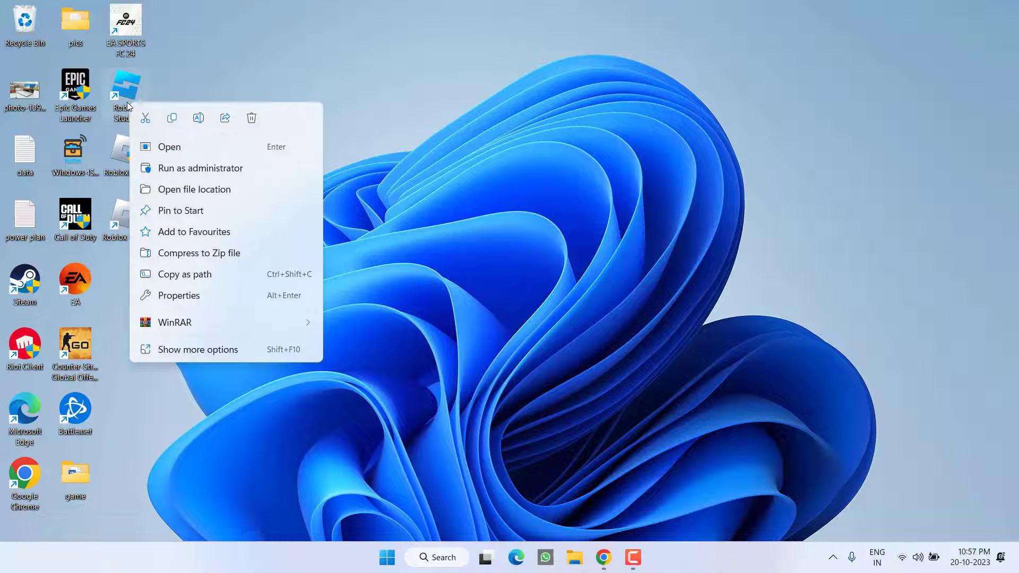
{"action": "left_click", "coordinate": [218, 189]}
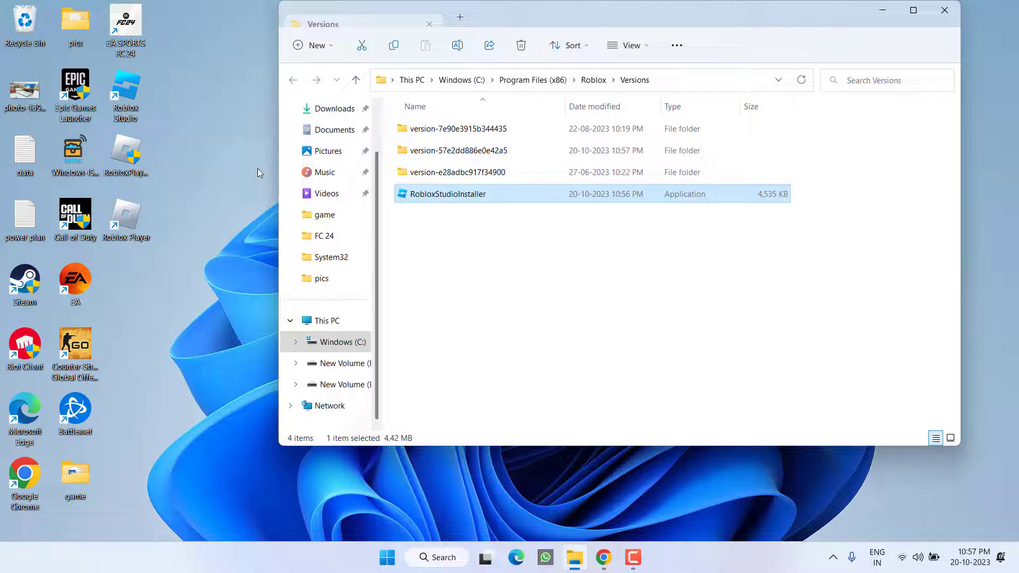
{"action": "double_click", "coordinate": [457, 154]}
{"action": "scroll", "coordinate": [455, 294], "scroll_direction": "down", "scroll_amount": 1}
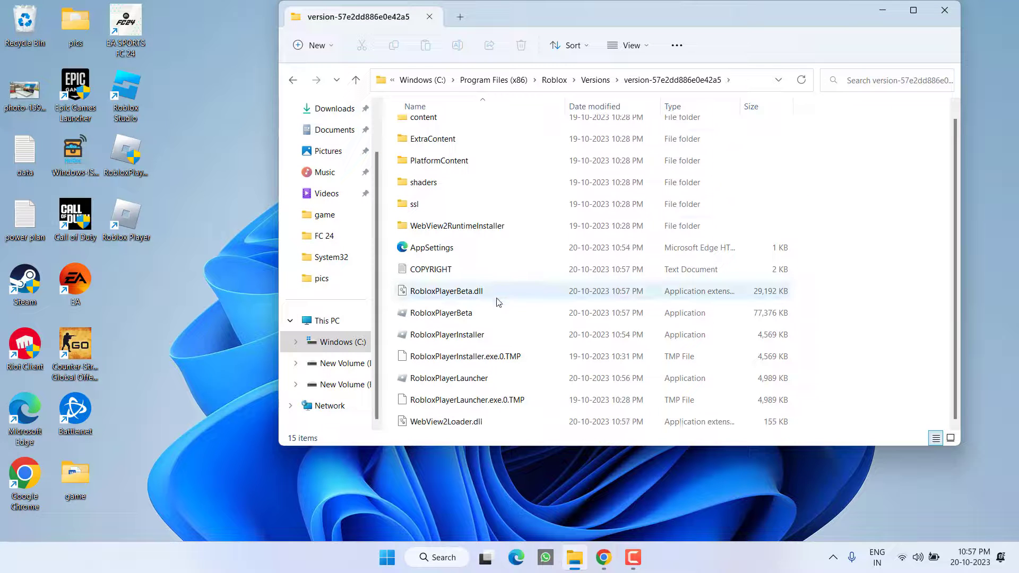
{"action": "left_click", "coordinate": [447, 382]}
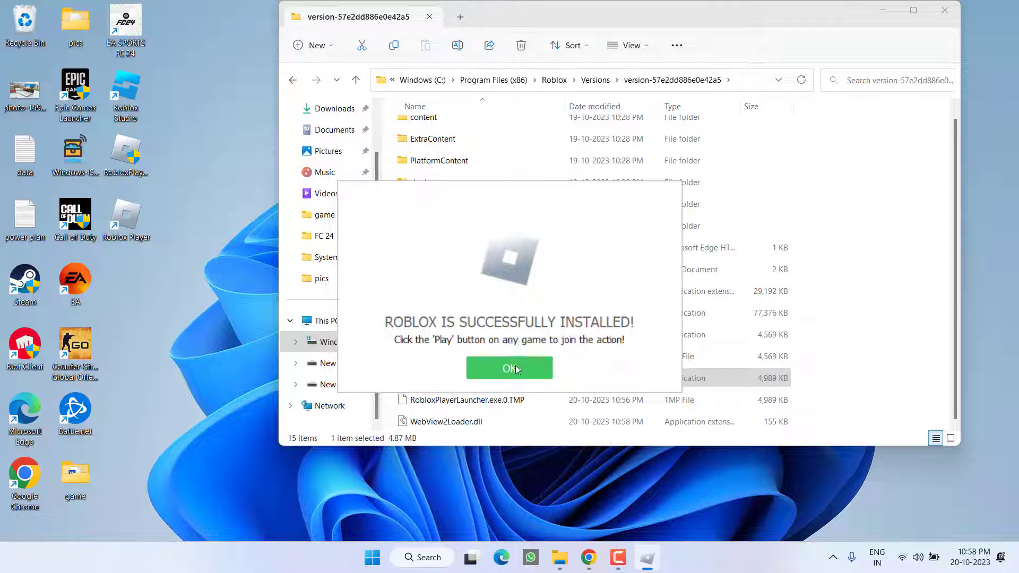
{"action": "left_click", "coordinate": [515, 367]}
Close File Explorer, launch Roblox Player to its Sign Up / Log In screen, then close it.
{"action": "left_click", "coordinate": [945, 10]}
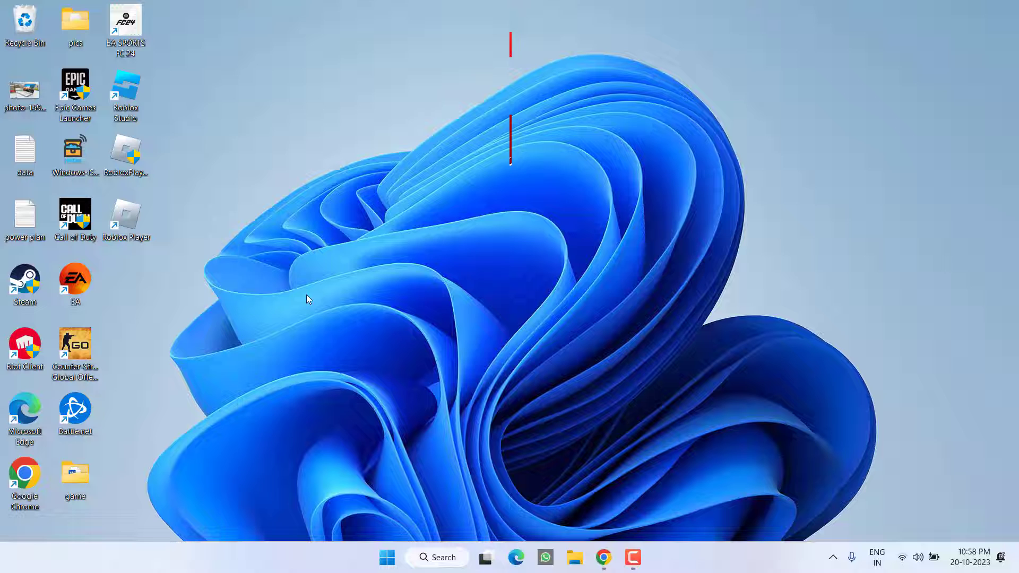
{"action": "double_click", "coordinate": [129, 235]}
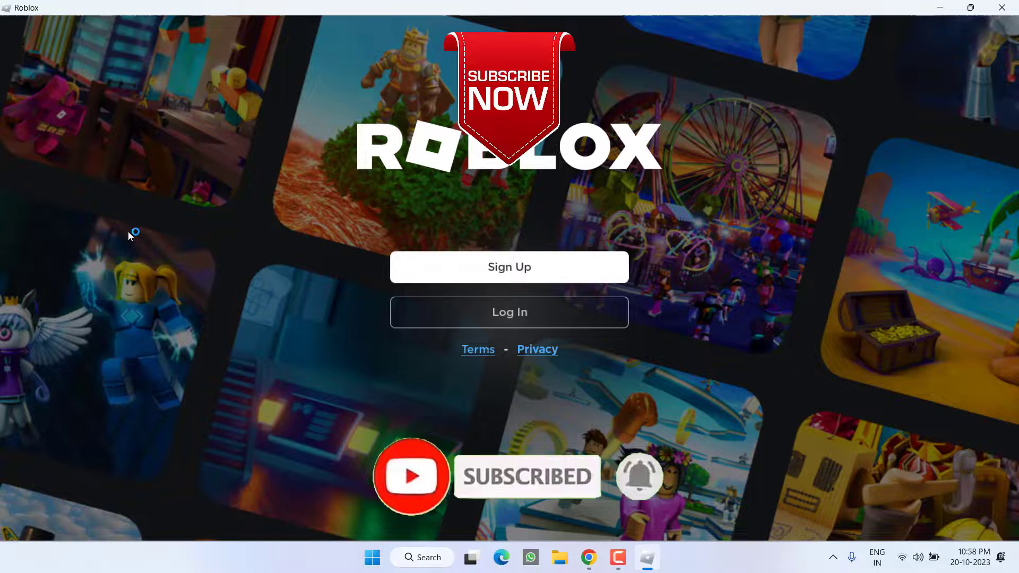
{"action": "left_click", "coordinate": [1001, 7]}
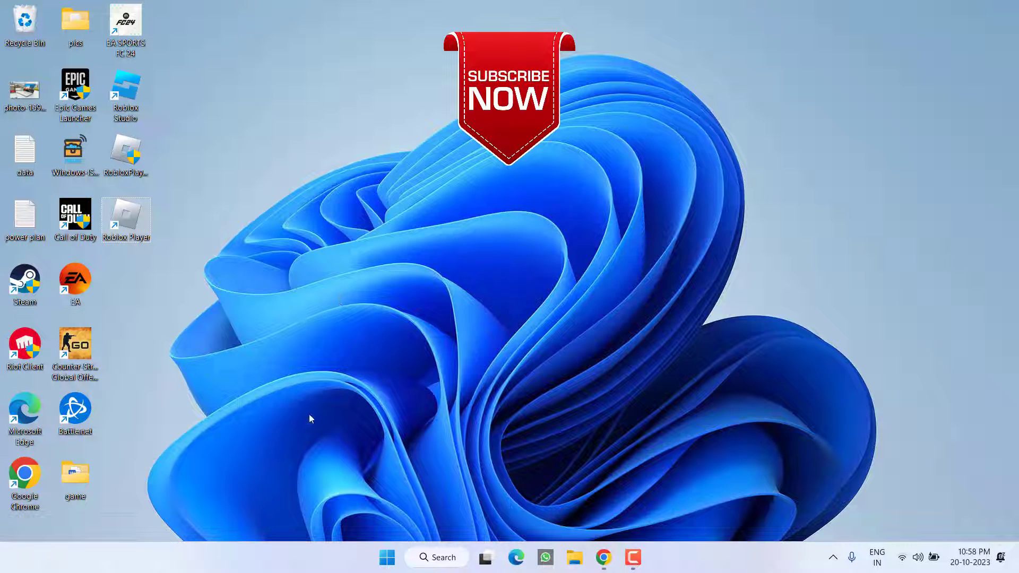